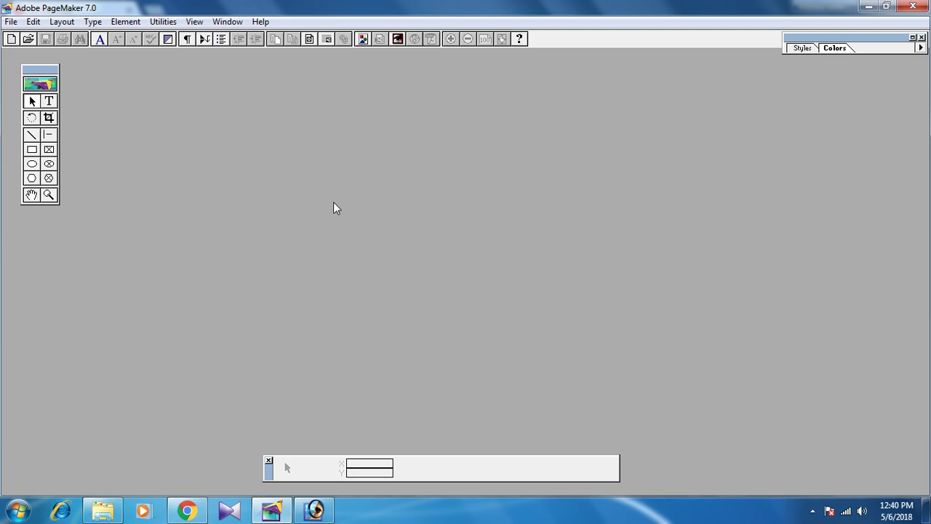
Create a new A4 publication with Wide orientation and maximize its document window
left_click(11, 21)
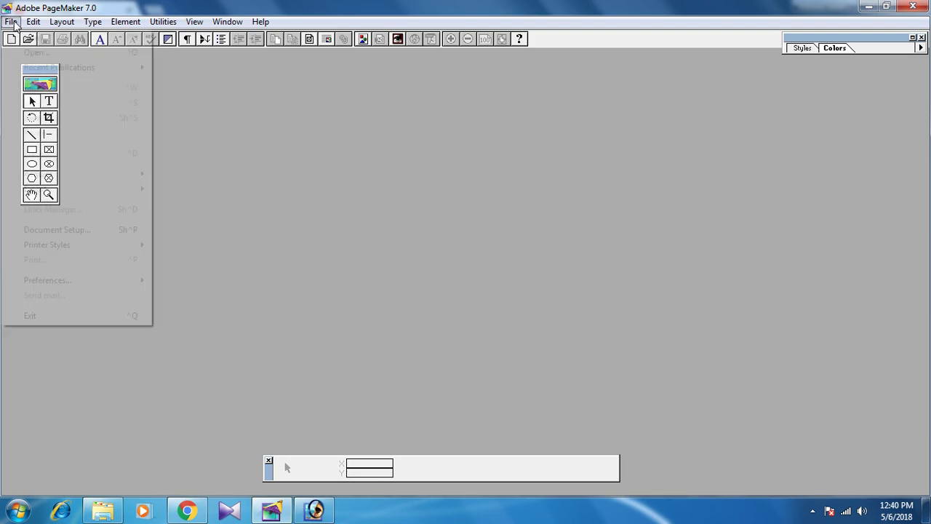
left_click(29, 38)
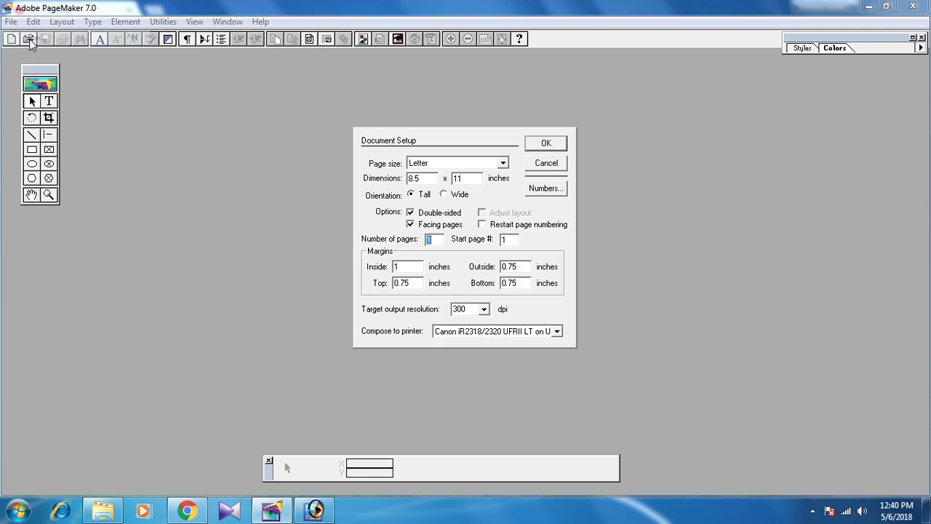
left_click(451, 168)
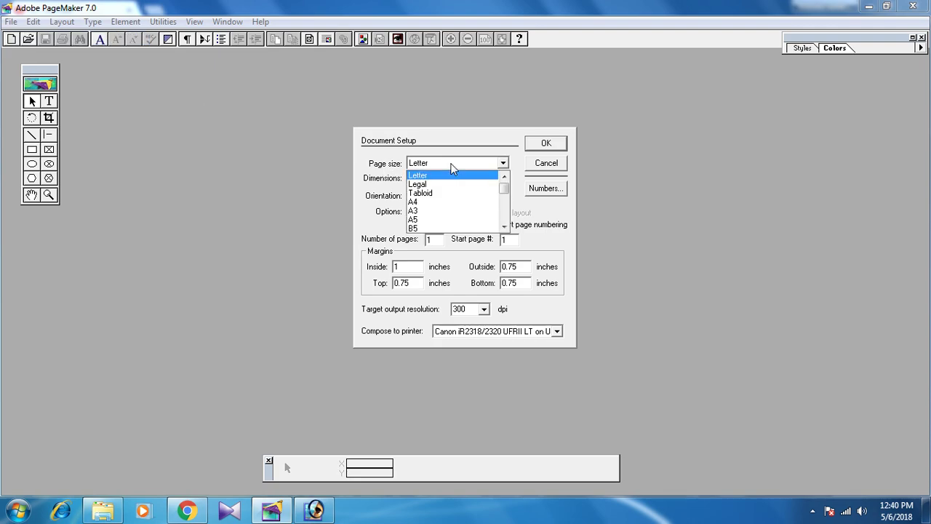
left_click(451, 202)
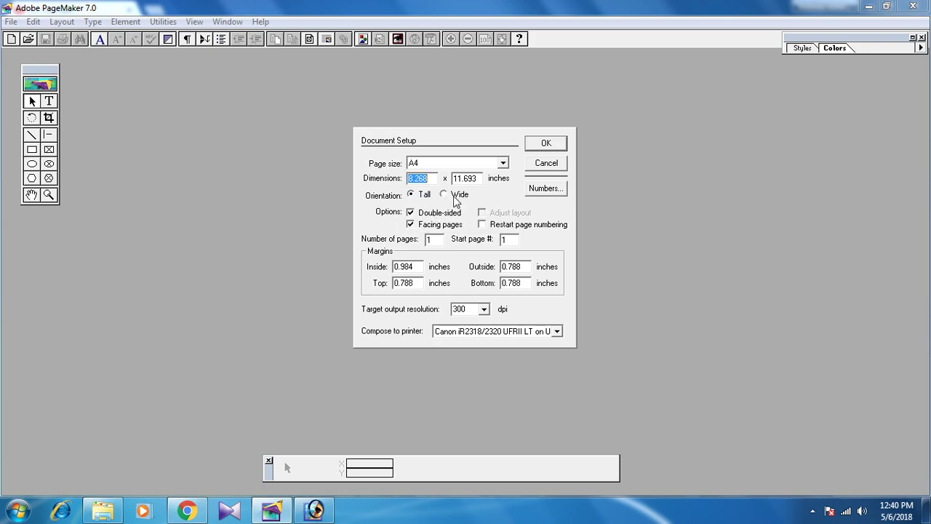
left_click(459, 195)
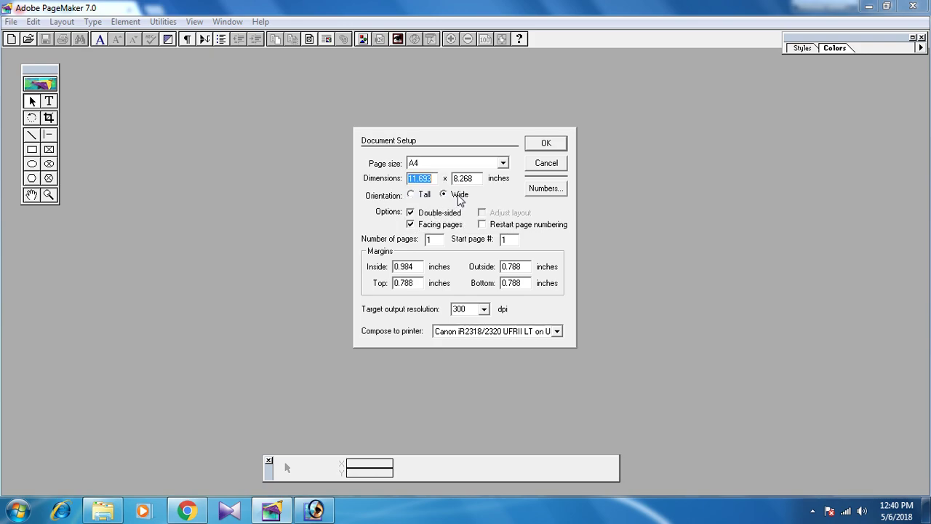
left_click(547, 144)
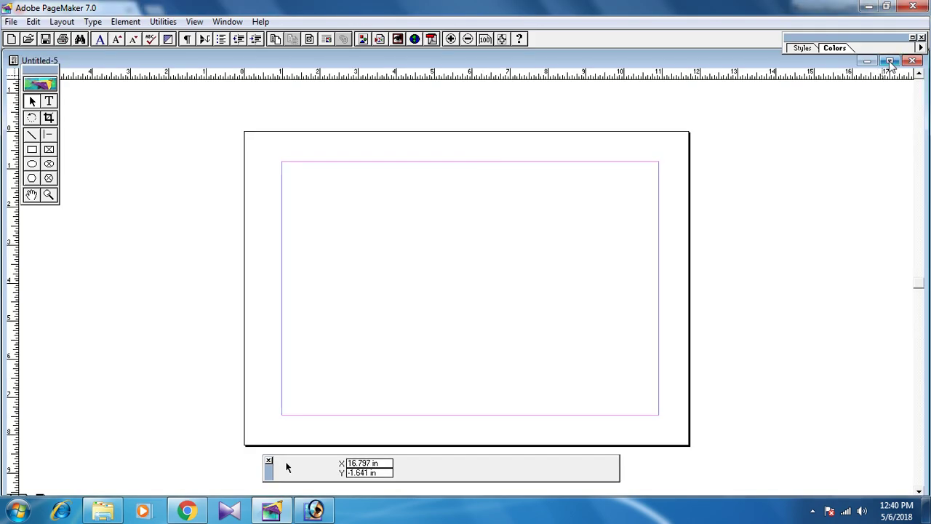
left_click(888, 60)
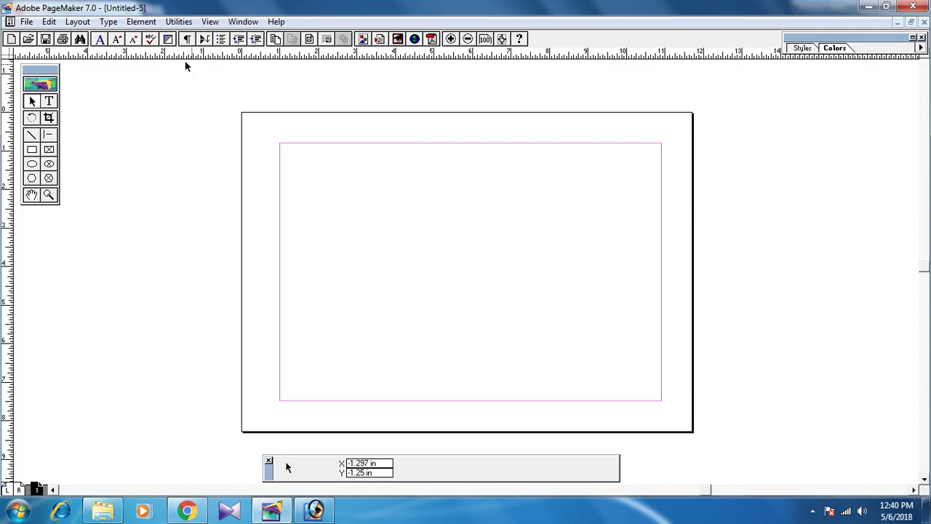
Switch both the horizontal and vertical rulers to millimeters
right_click(337, 58)
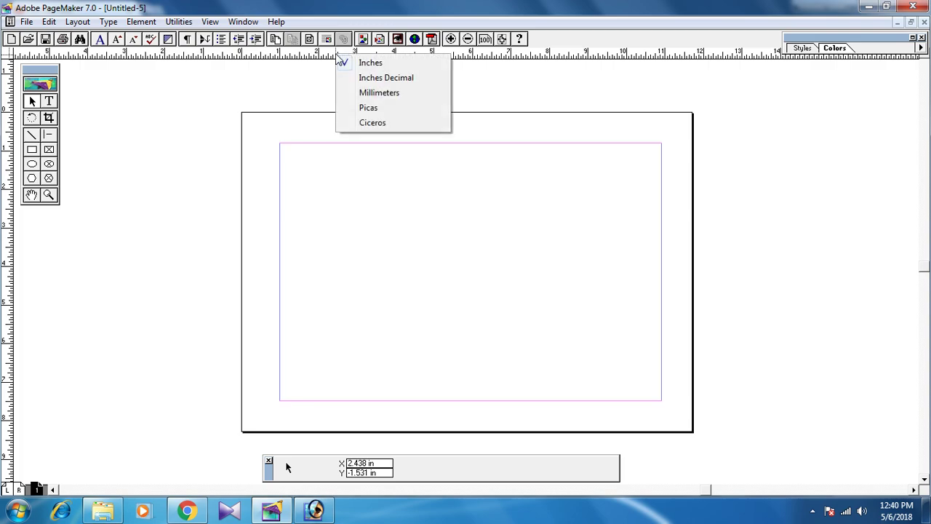
left_click(398, 93)
right_click(15, 261)
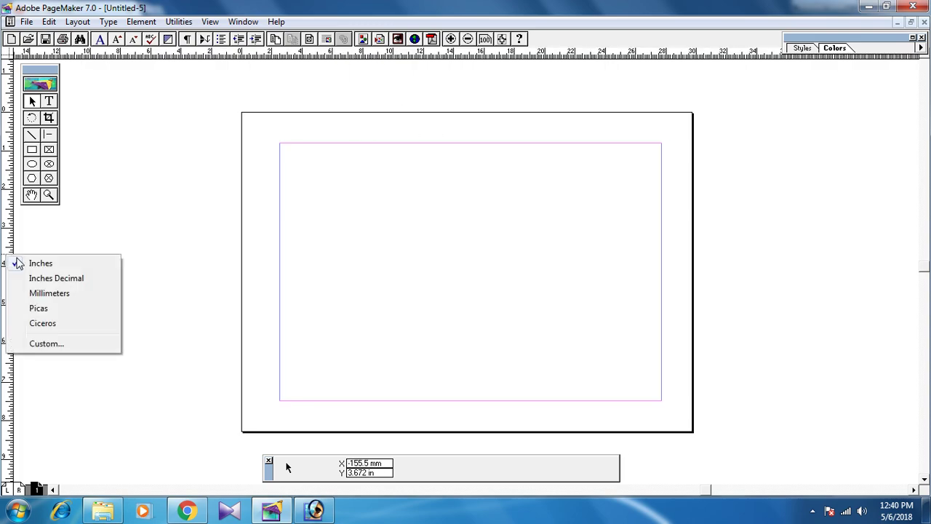
left_click(61, 293)
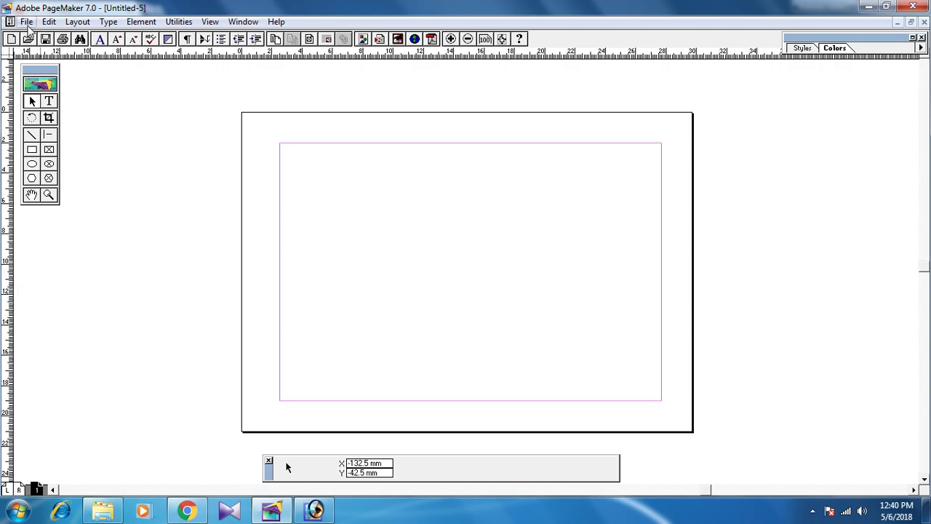
Set the page margins to 12 mm in Document Setup
left_click(26, 21)
left_click(93, 230)
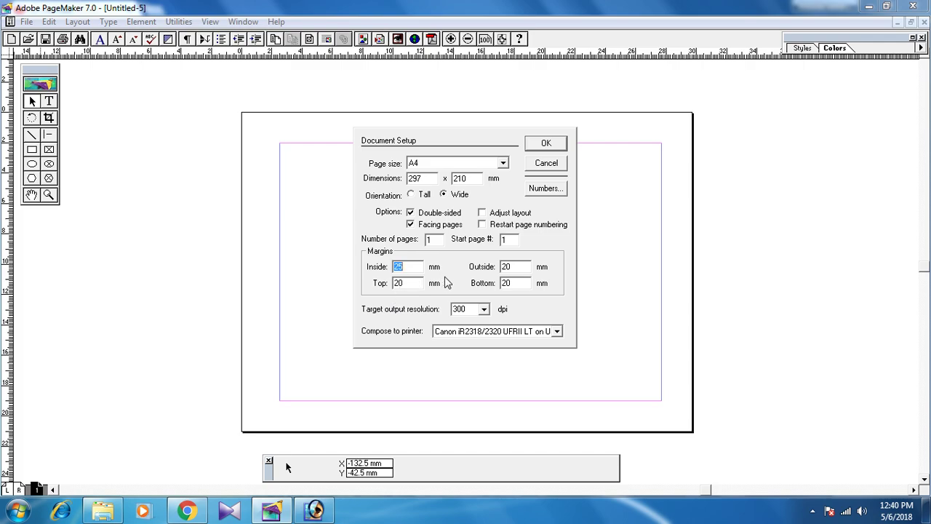
type("1")
key("Tab")
type("12")
key("Tab")
type("12")
left_click(546, 144)
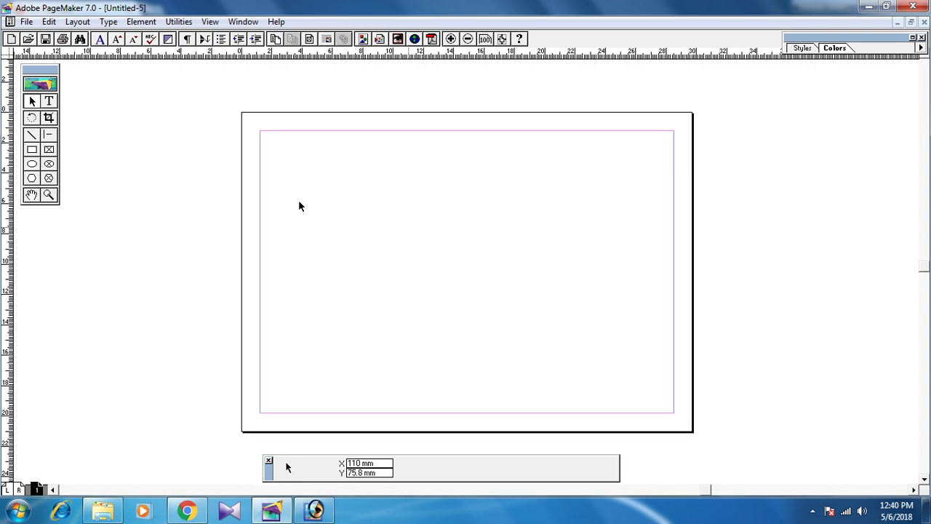
Set column guides to 2 columns with 24 mm space between them
left_click(78, 22)
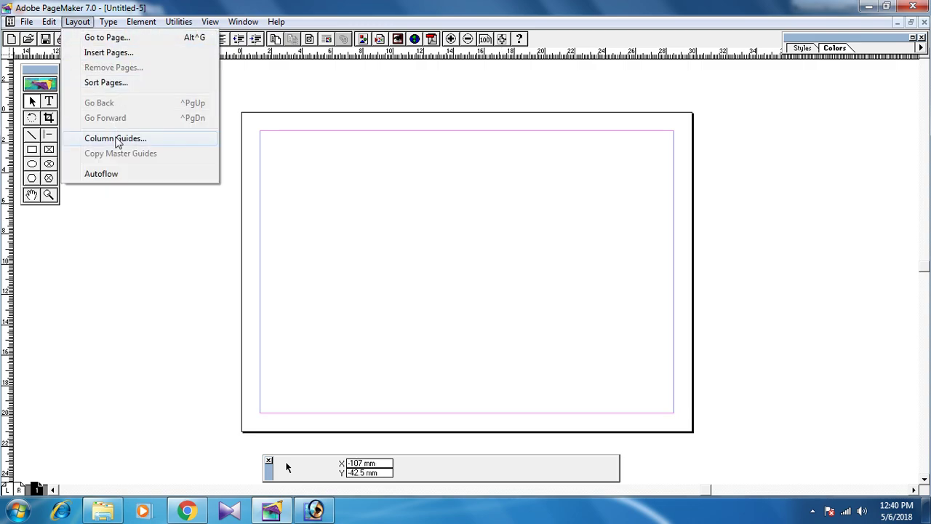
left_click(115, 138)
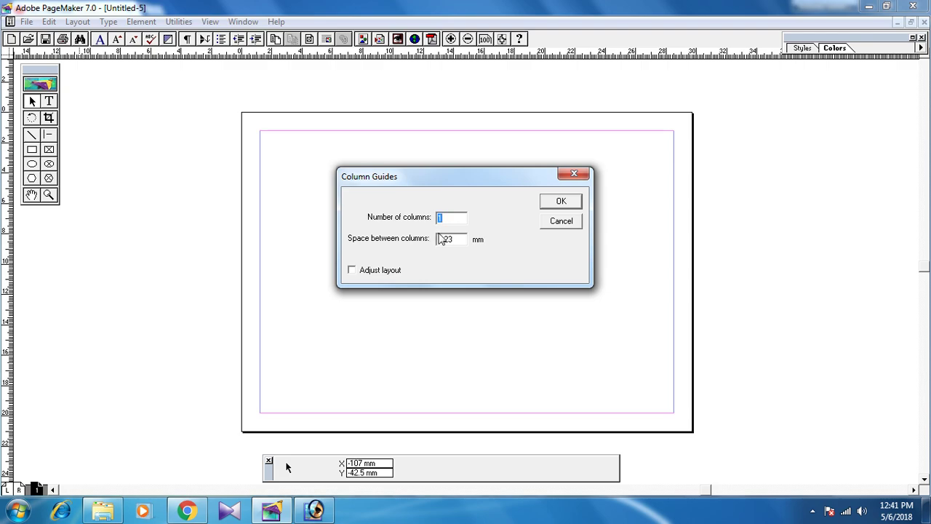
type("2")
left_click(453, 241)
left_click_drag(453, 240, 437, 245)
type("24")
left_click(560, 203)
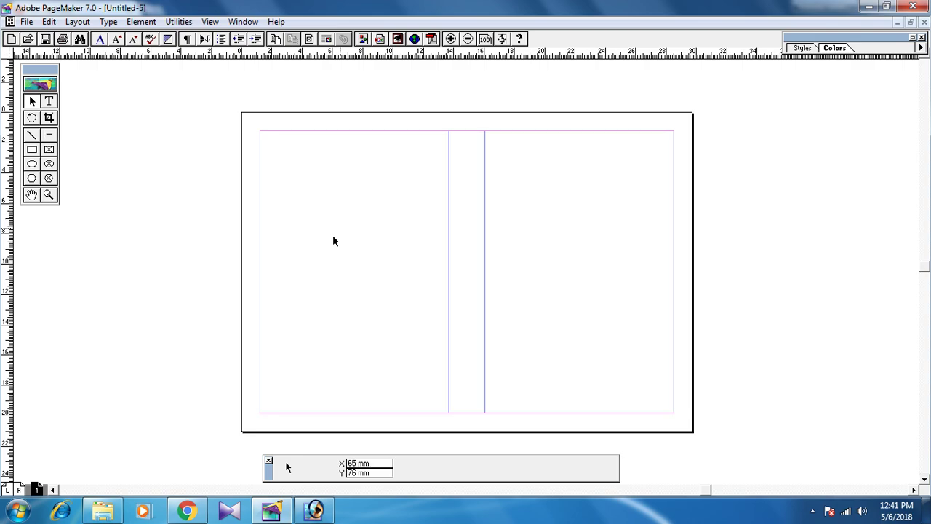
Paste the Malayalam meeting-notice text block and move it into the left column
right_click(315, 208)
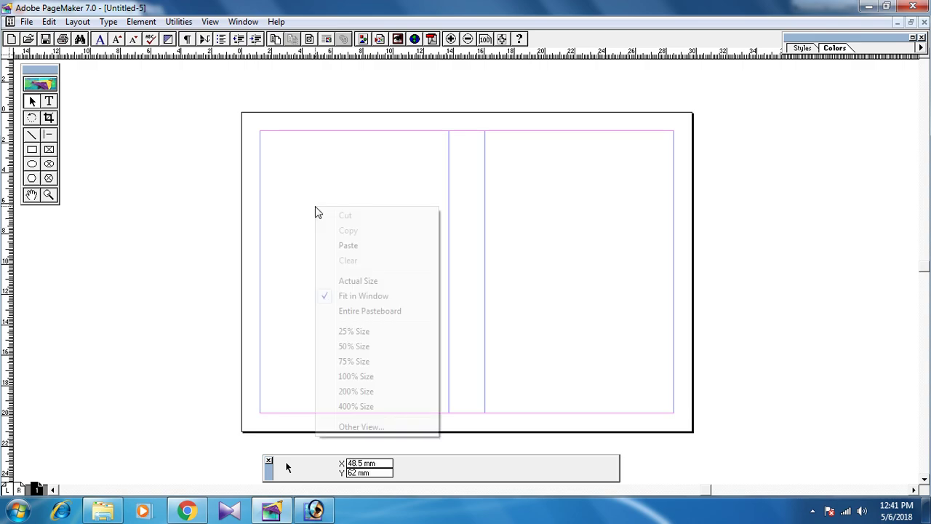
left_click(359, 252)
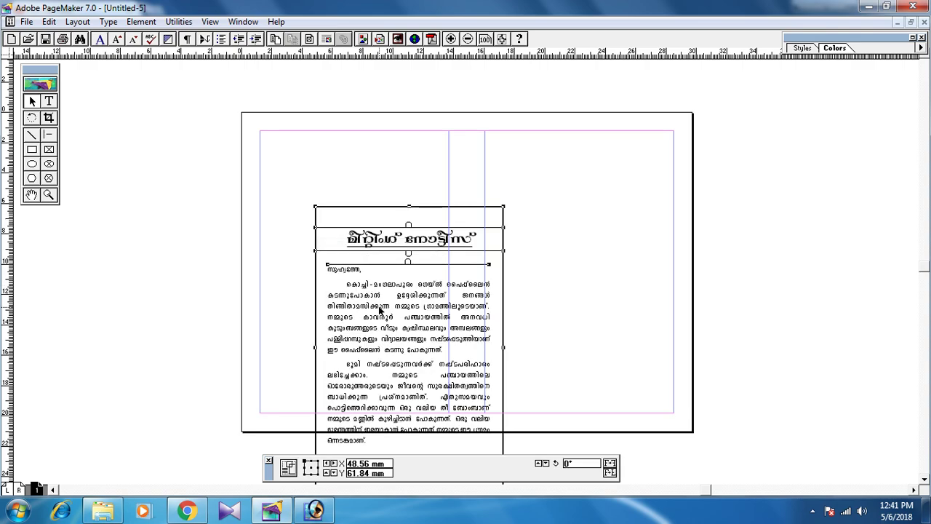
left_click_drag(377, 309, 306, 163)
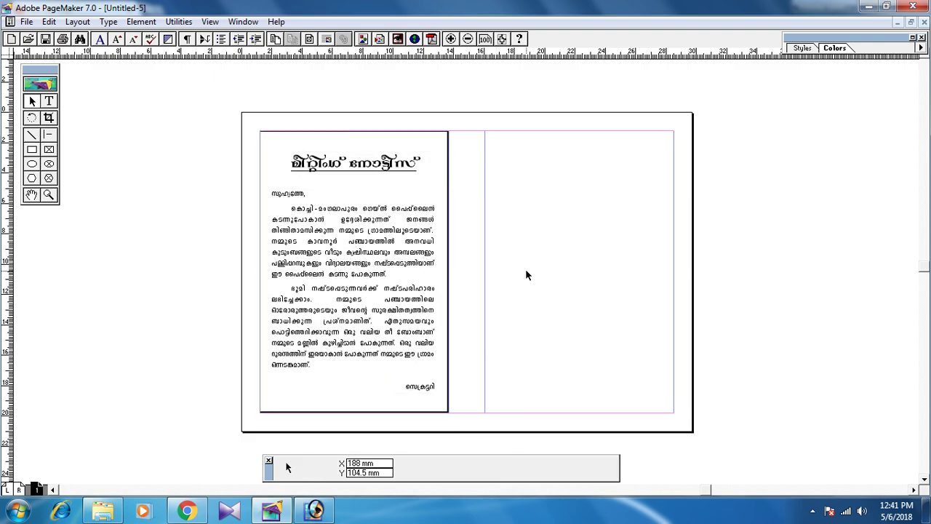
Zoom in to inspect the notice, then fit the whole page in the window
key("ctrl+1")
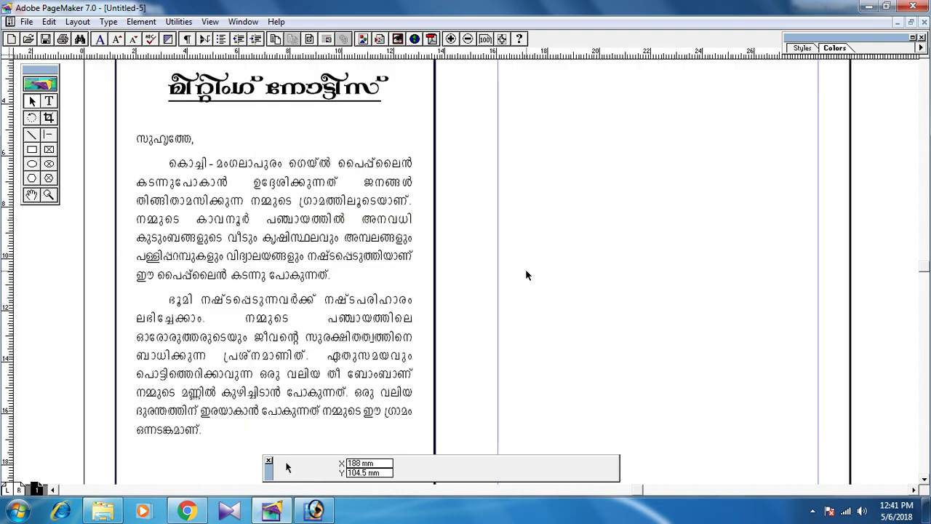
scroll(525, 268, "up", 3)
scroll(424, 255, "down", 5)
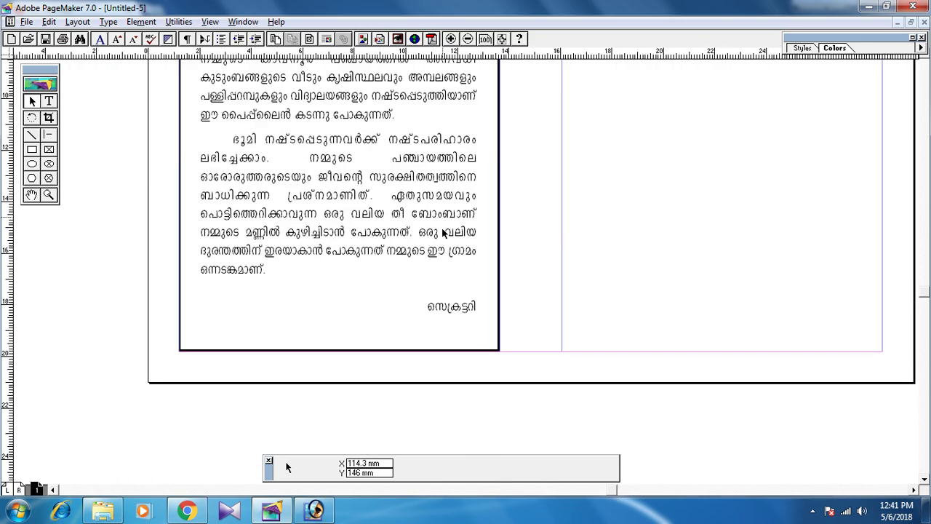
scroll(424, 256, "up", 3)
scroll(286, 467, "up", 3)
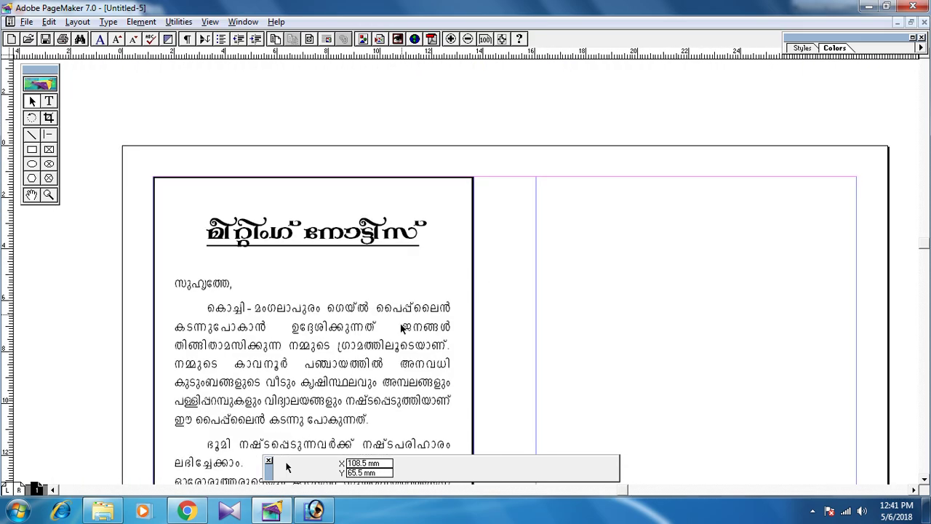
scroll(286, 467, "left", 2)
key("ctrl+0")
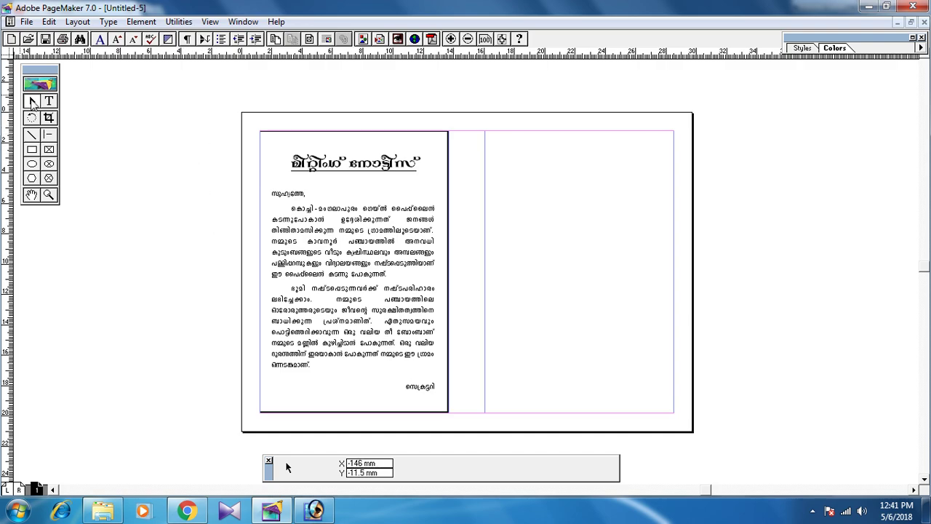
Group the notice's text objects into one block and place a copy in the right column
left_click_drag(217, 92, 454, 409)
left_click_drag(455, 409, 475, 446)
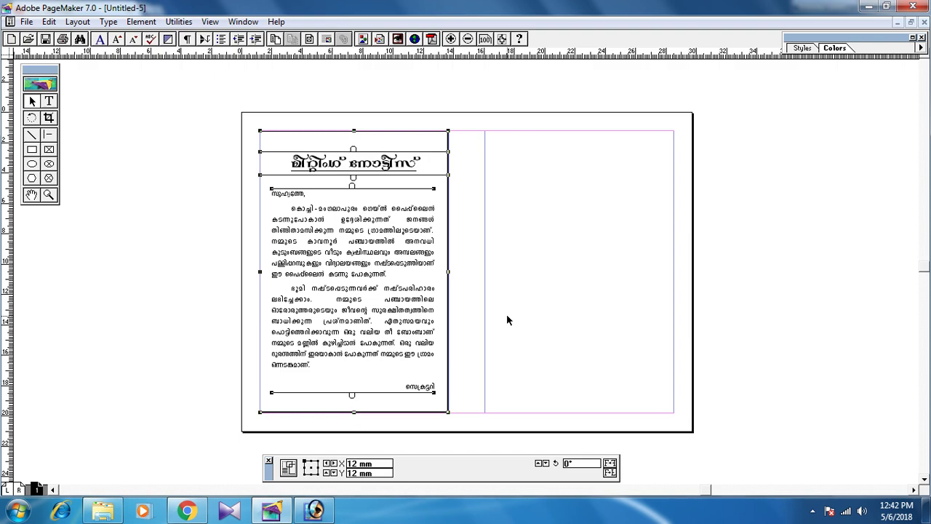
key("ctrl+g")
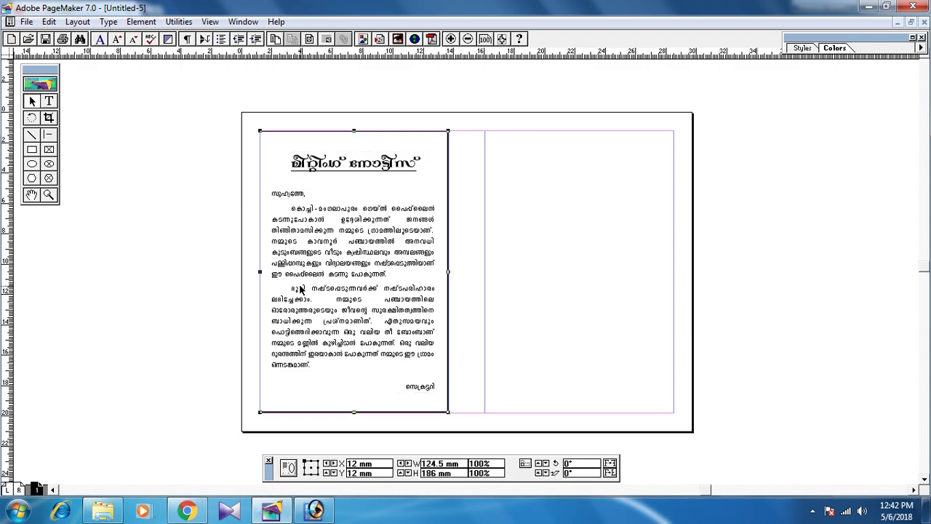
mouse_move(354, 260)
left_mouse_down()
mouse_move(390, 286)
mouse_move(340, 269)
left_mouse_up()
left_click_drag(361, 278, 568, 277)
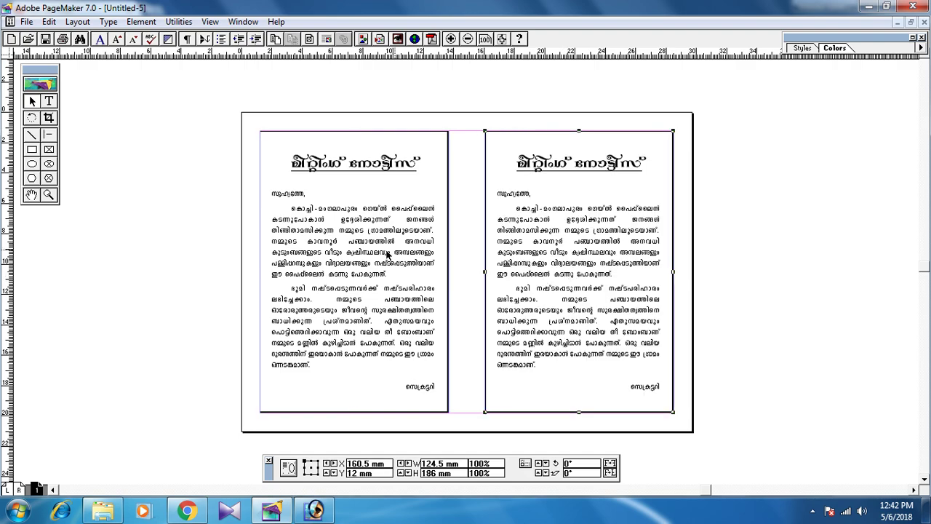
left_click(696, 191)
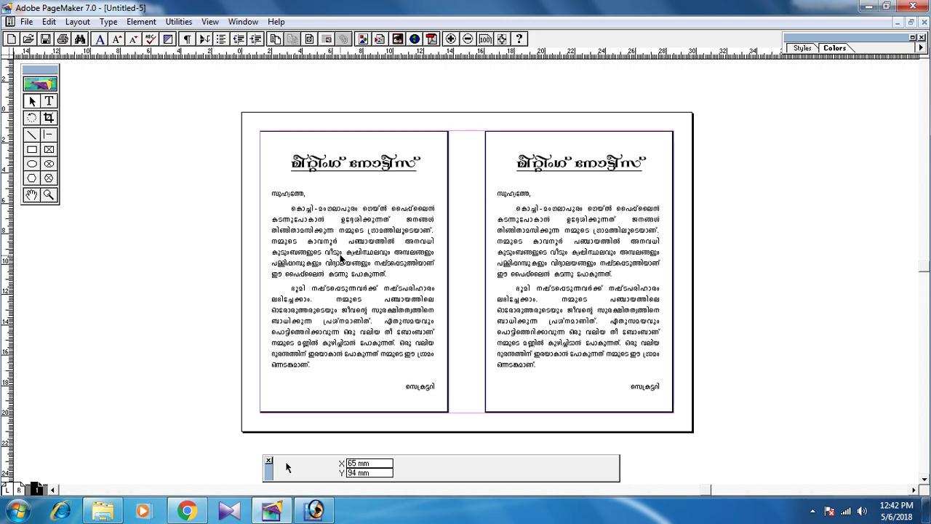
Change the column guides from two to three columns
left_click(26, 22)
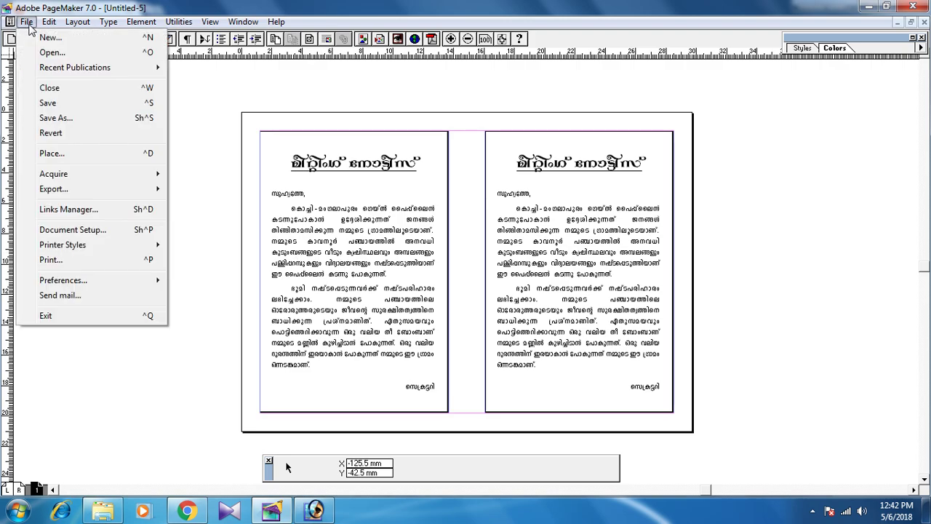
left_click(263, 94)
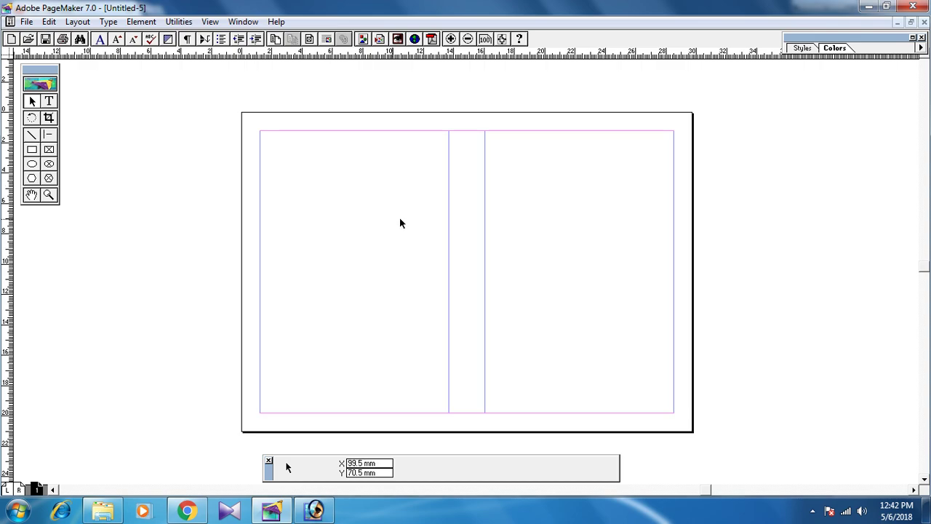
left_click(76, 22)
left_click(129, 138)
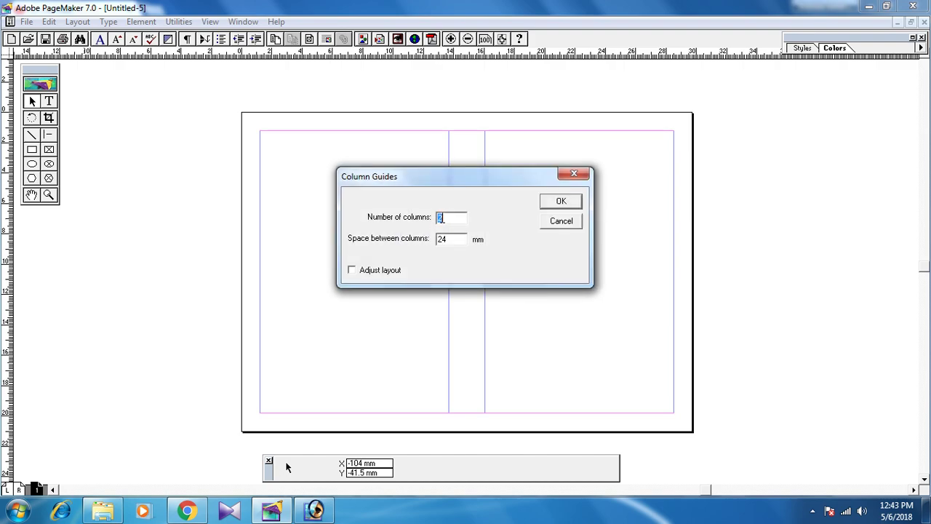
type("3")
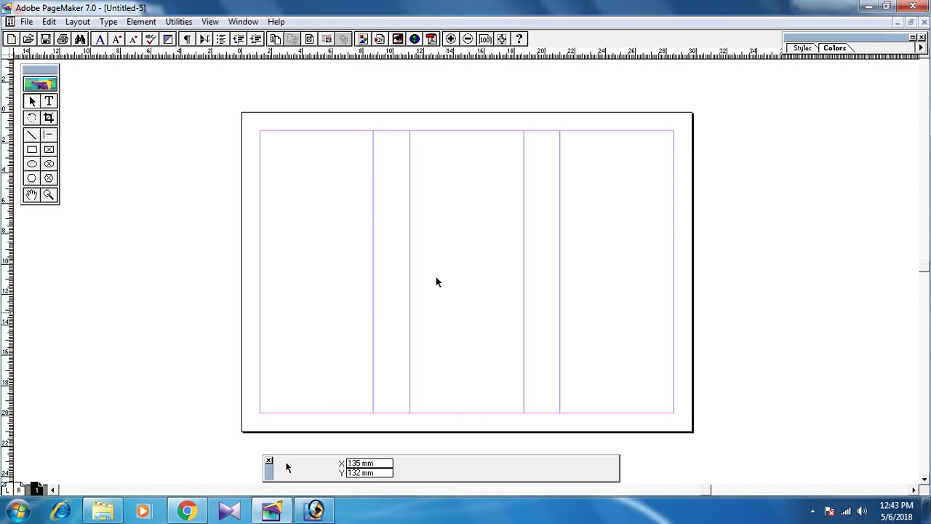
Paste the notice at the left margin, group it, and narrow it to the first column's width
right_click(439, 184)
left_click(473, 225)
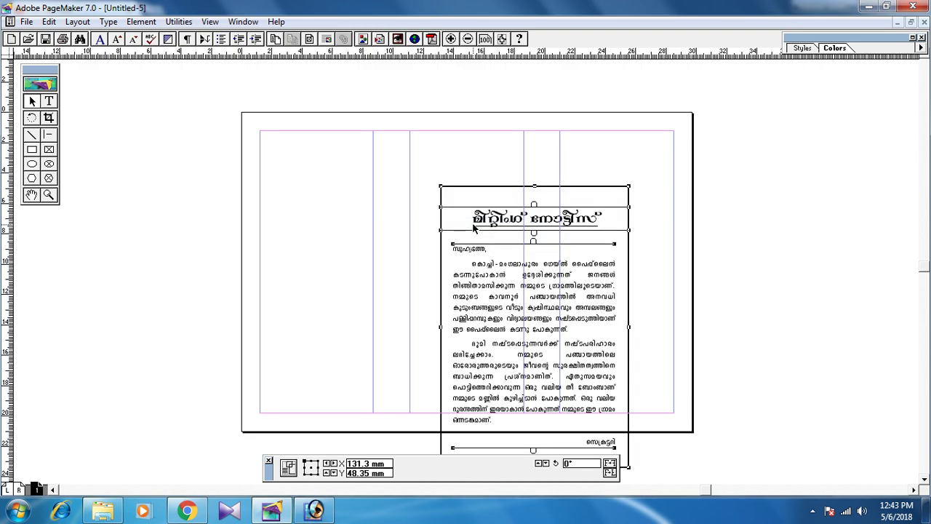
left_click_drag(483, 298, 303, 242)
key("ctrl+g")
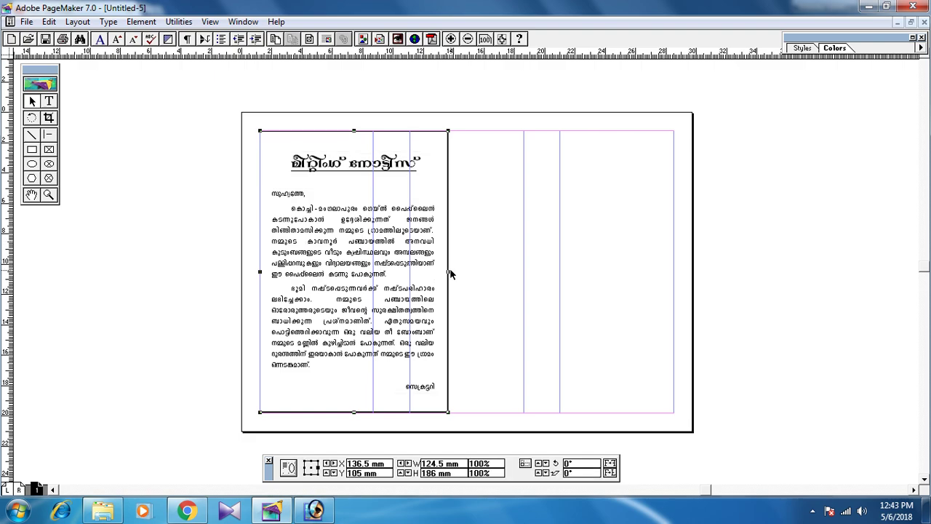
left_click_drag(451, 272, 373, 297)
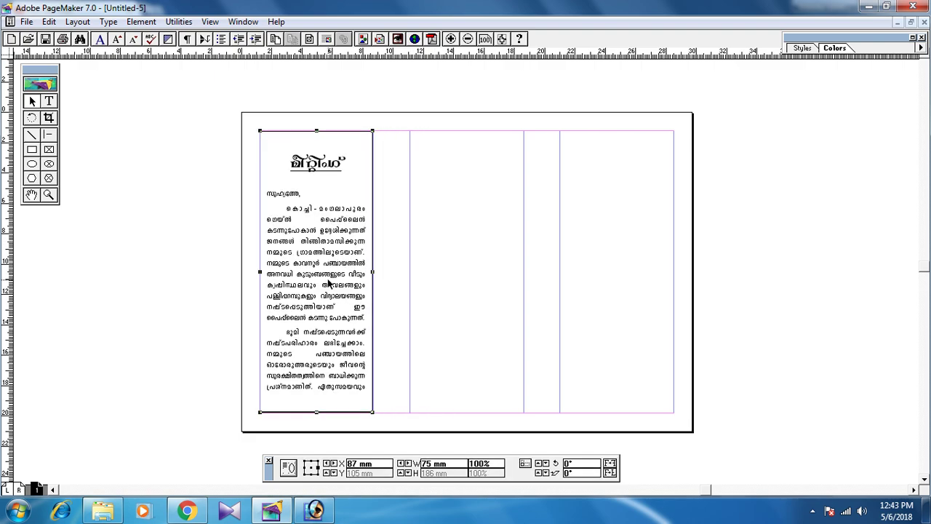
Paste copies of the notice into columns 2 and 3
left_click_drag(327, 276, 433, 276)
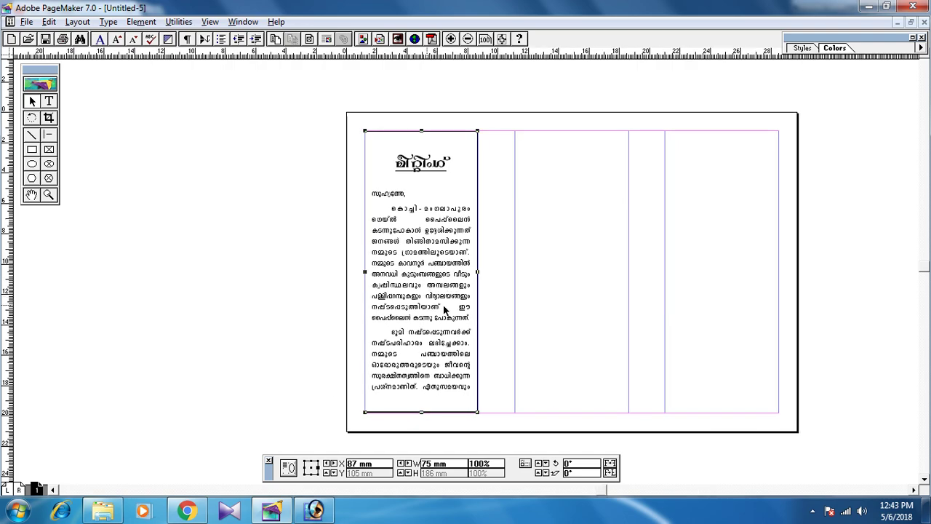
key("ctrl+v")
key("ctrl+v")
left_click_drag(640, 315, 711, 323)
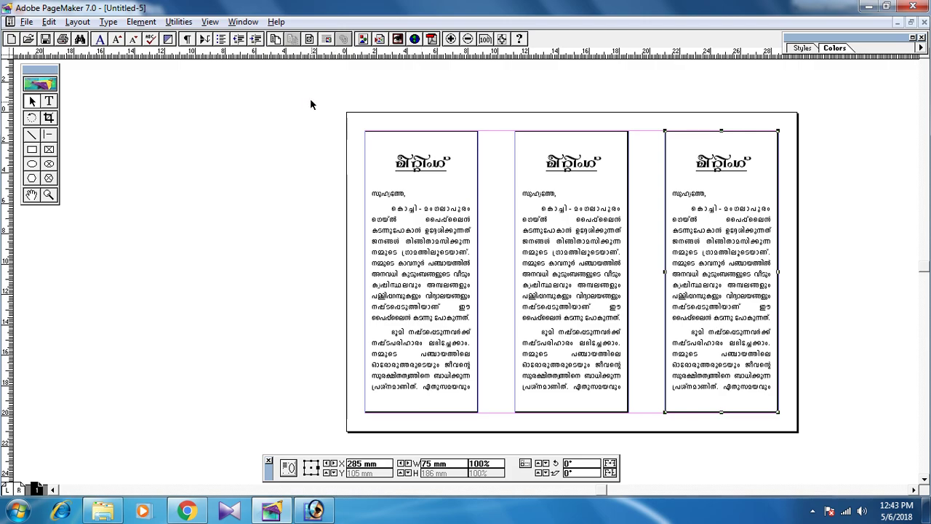
left_click(209, 183)
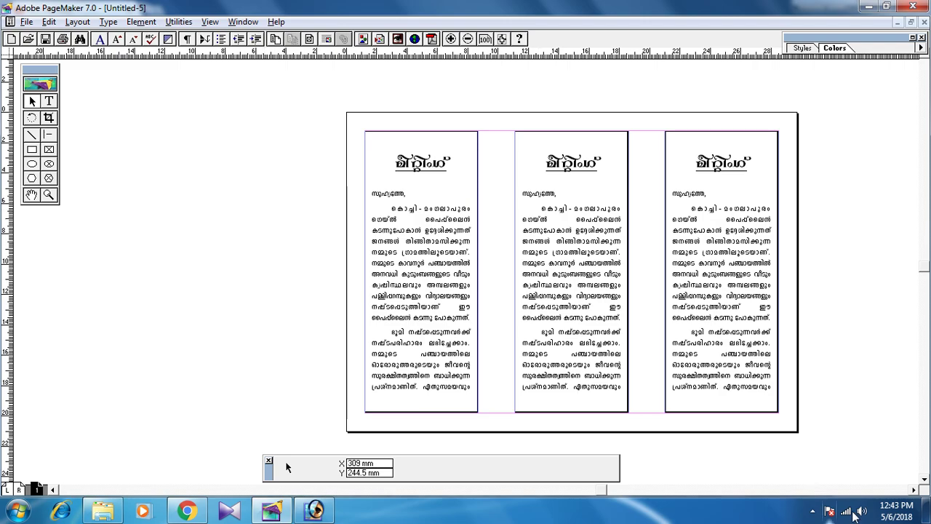
left_click(812, 510)
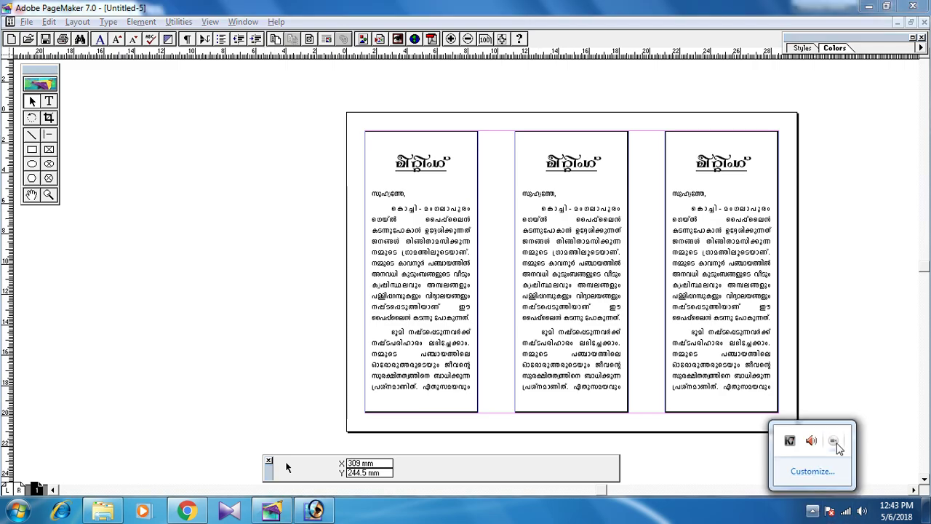